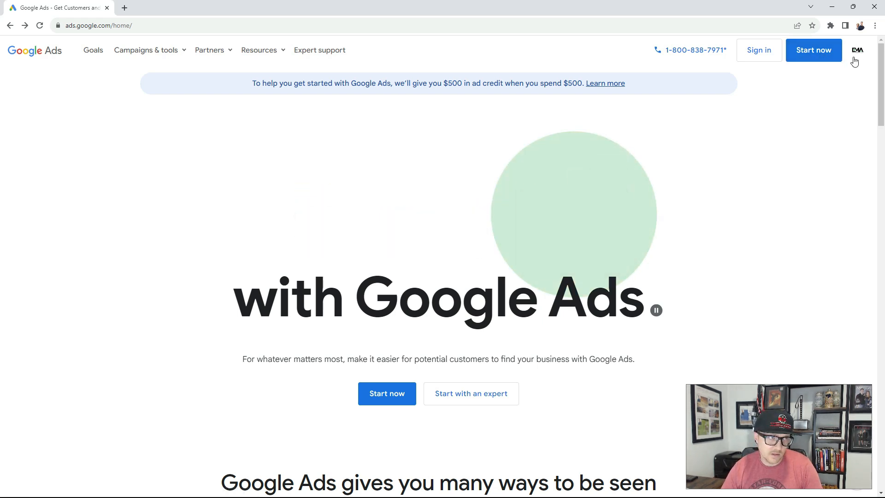
# Create a new Google Ads account from the account selection and start creating its first campaign.
pyautogui.click(816, 60)
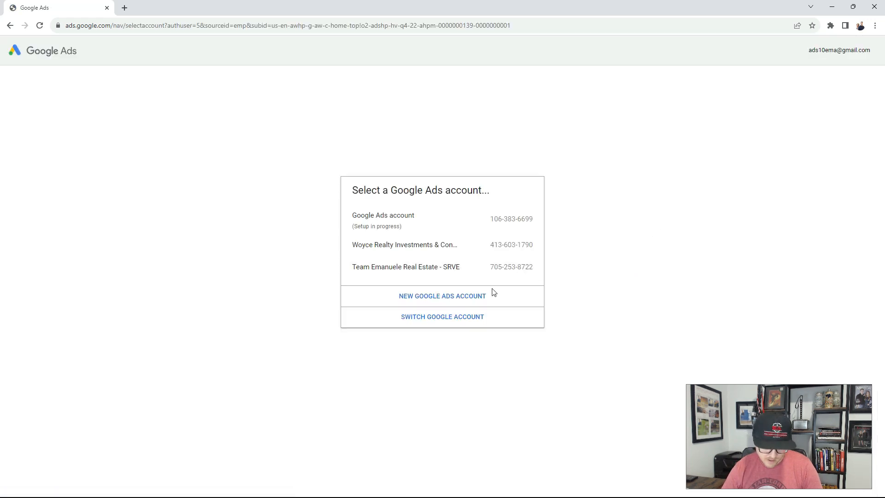
pyautogui.click(453, 301)
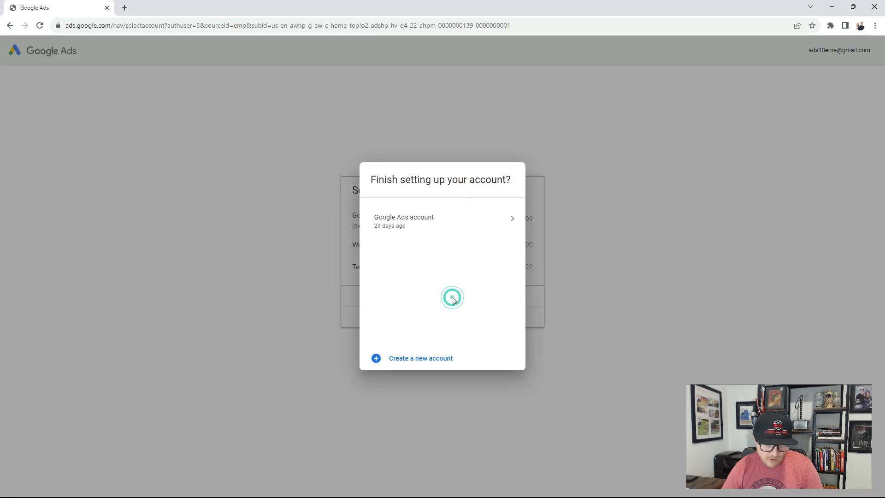
pyautogui.click(420, 360)
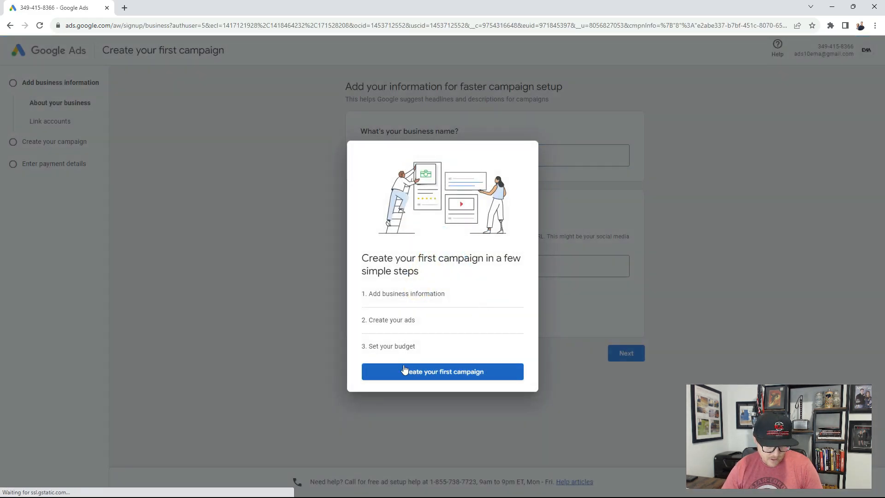
pyautogui.click(462, 378)
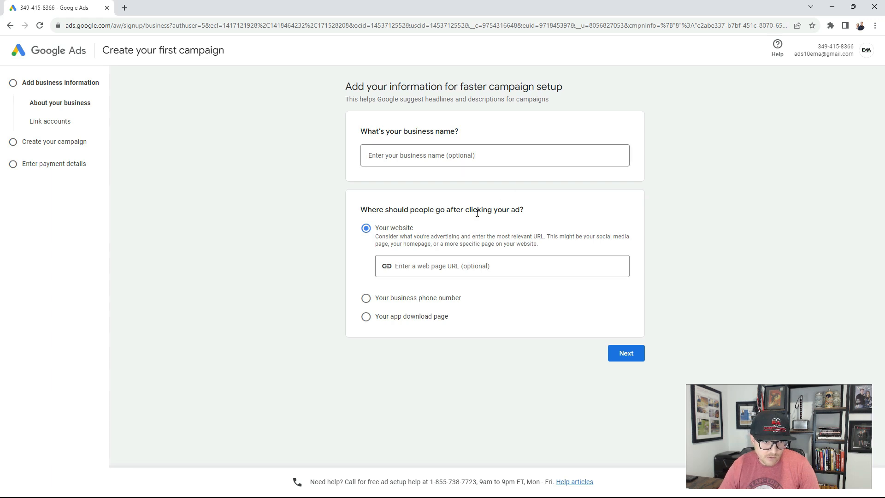
# Continue past the business information with its optional fields left blank, and skip linking any accounts.
pyautogui.click(626, 356)
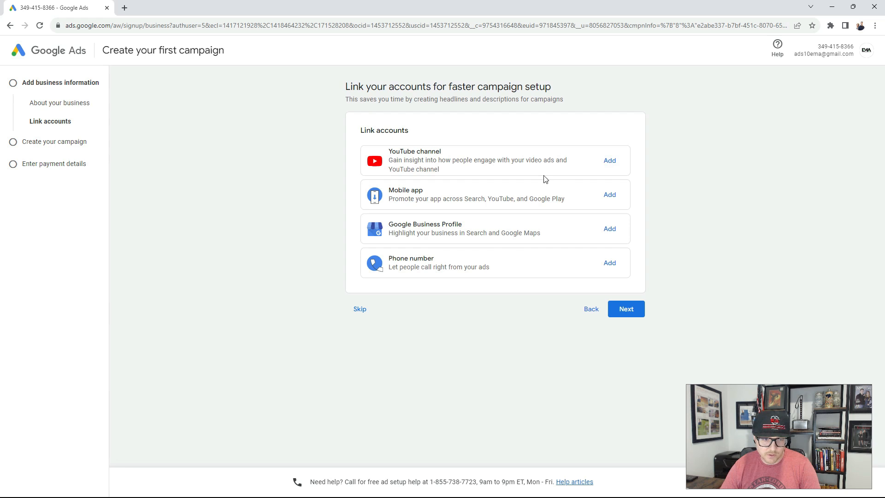
pyautogui.click(360, 309)
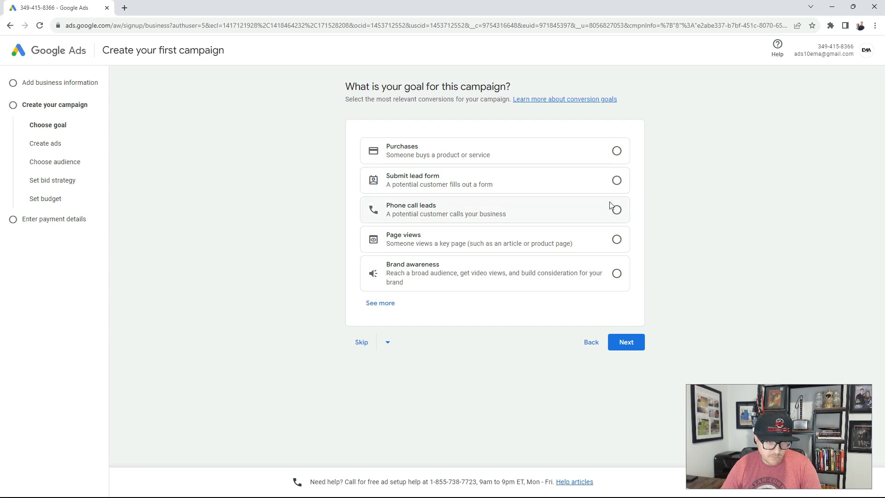
# Expand and review the full list of campaign goals, and skip choosing a goal.
pyautogui.click(388, 303)
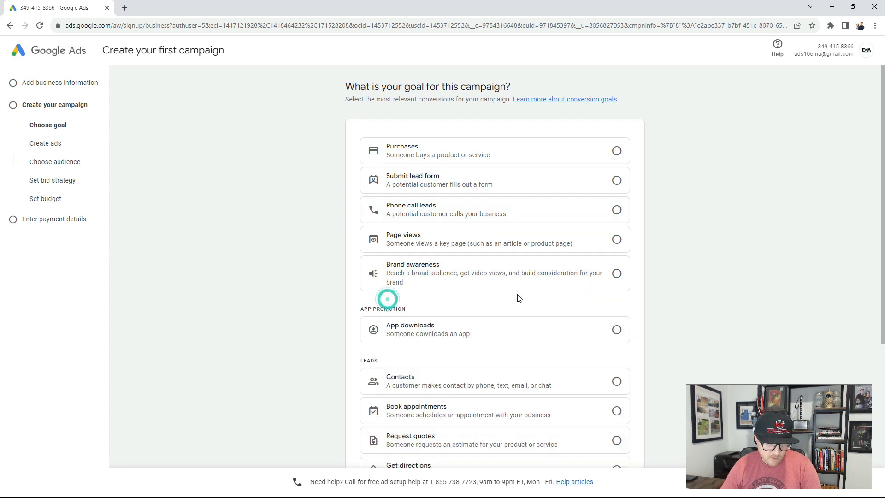
pyautogui.scroll(-4, 538, 290)
pyautogui.scroll(-1, 540, 292)
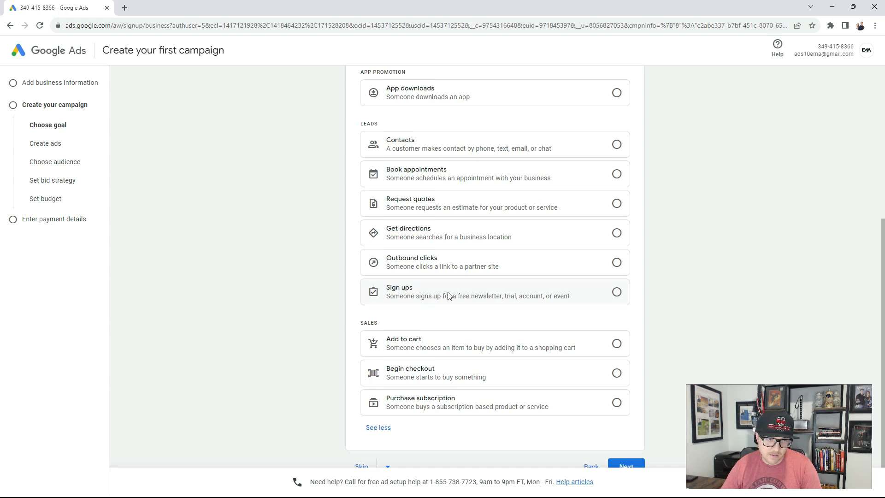
pyautogui.scroll(5, 599, 199)
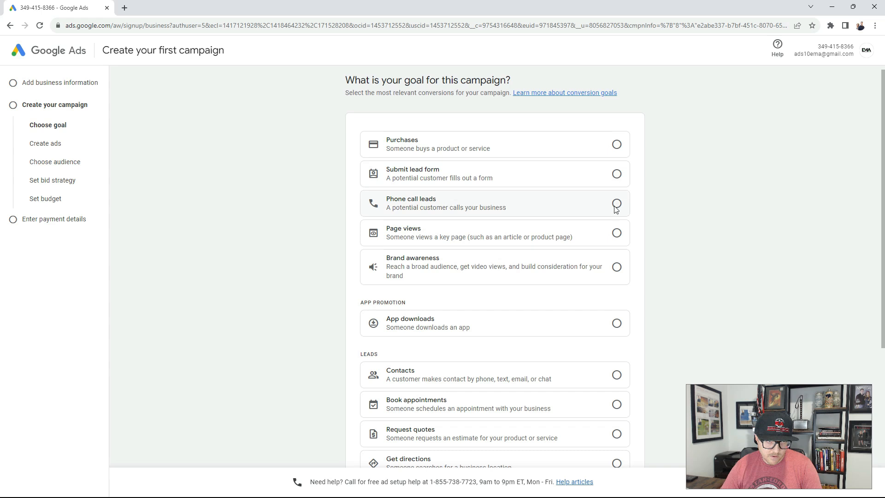
pyautogui.scroll(-2, 586, 281)
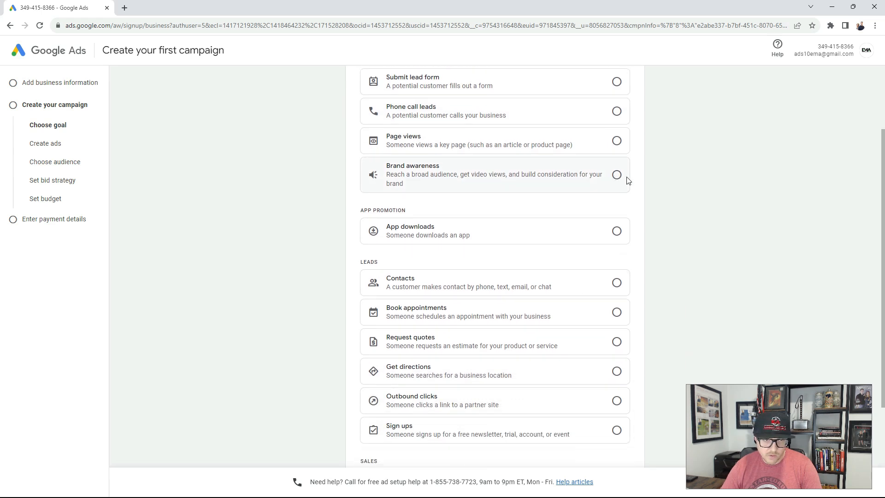
pyautogui.scroll(-3, 599, 273)
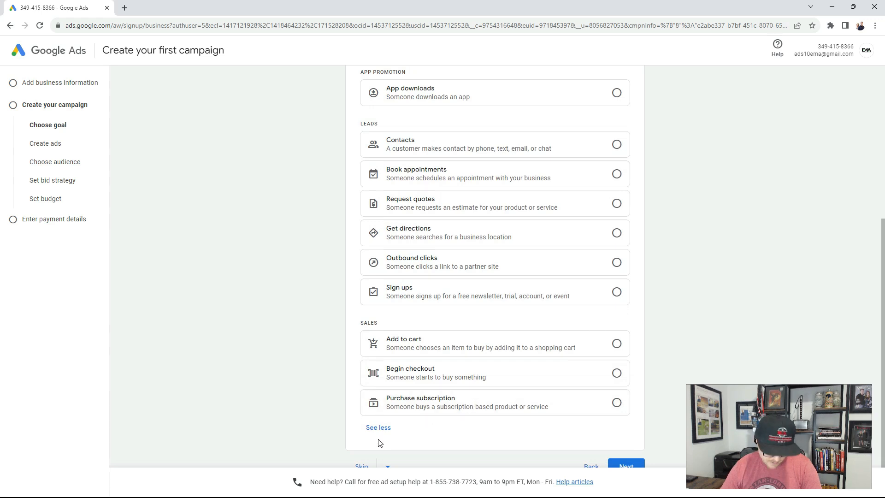
pyautogui.click(364, 466)
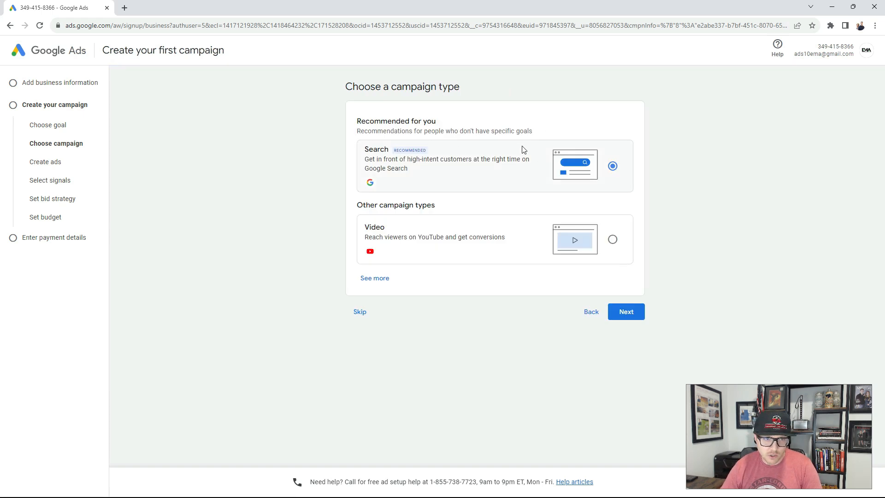
# Stay in campaign creation instead of leaving it, and continue with Search as the campaign type.
pyautogui.click(357, 318)
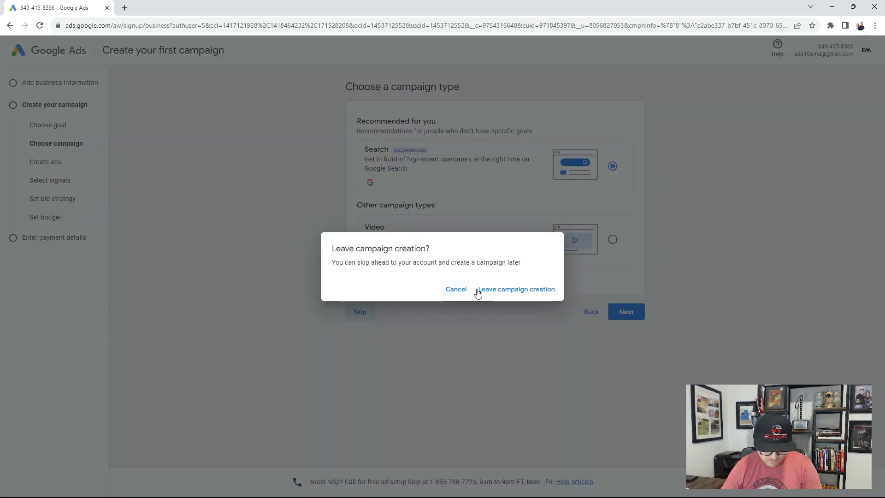
pyautogui.click(448, 291)
pyautogui.click(622, 308)
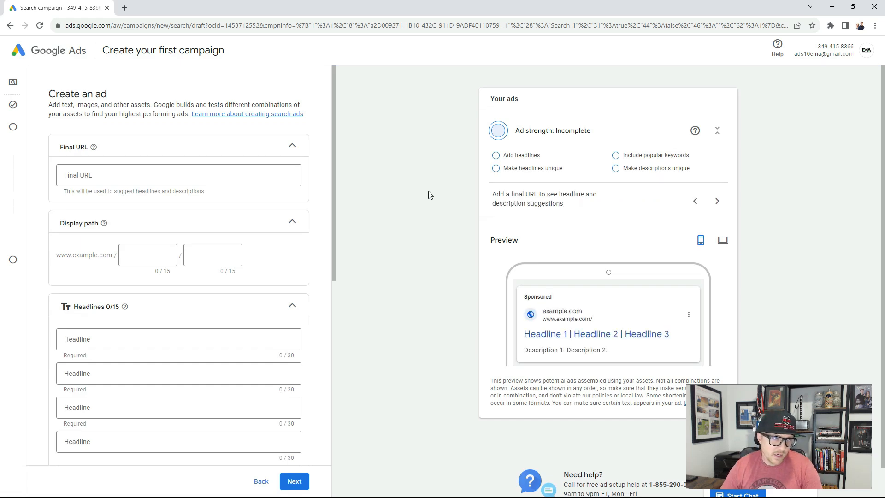
pyautogui.click(117, 174)
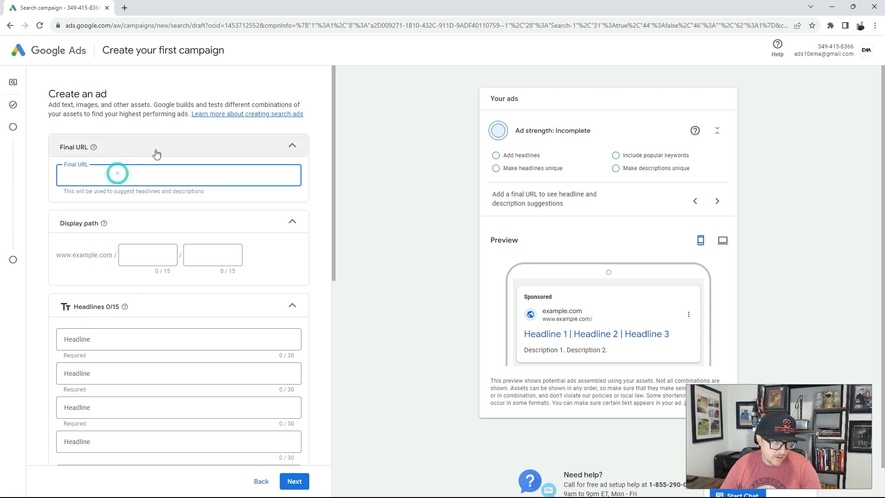
pyautogui.write('www.lasvegashomeslv.com')
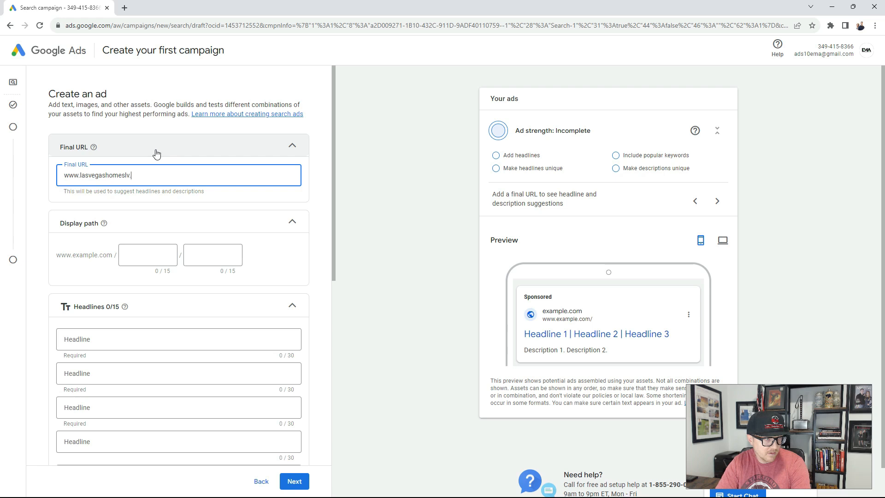
pyautogui.click(174, 257)
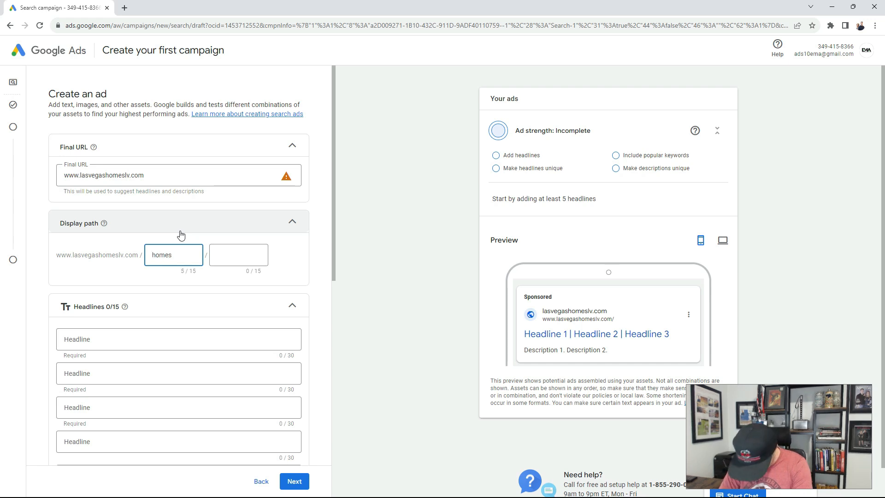
pyautogui.write('-for-sale')
pyautogui.press('Tab')
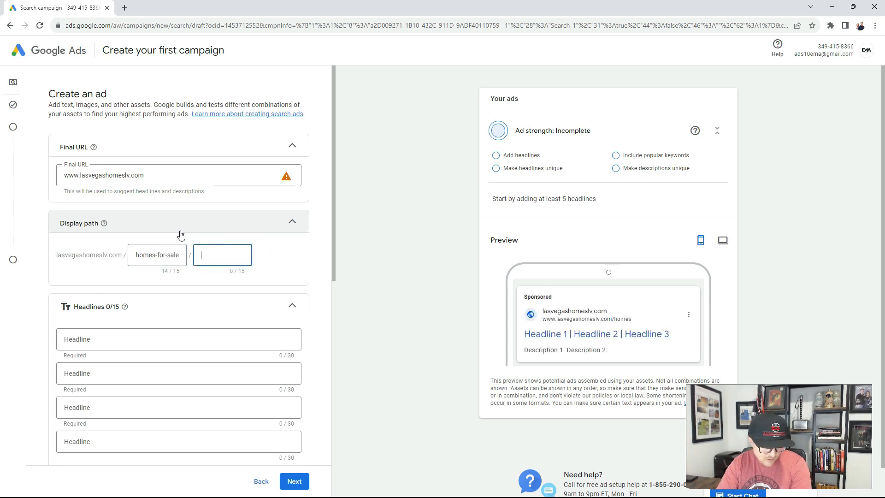
pyautogui.write('las-vetgas')
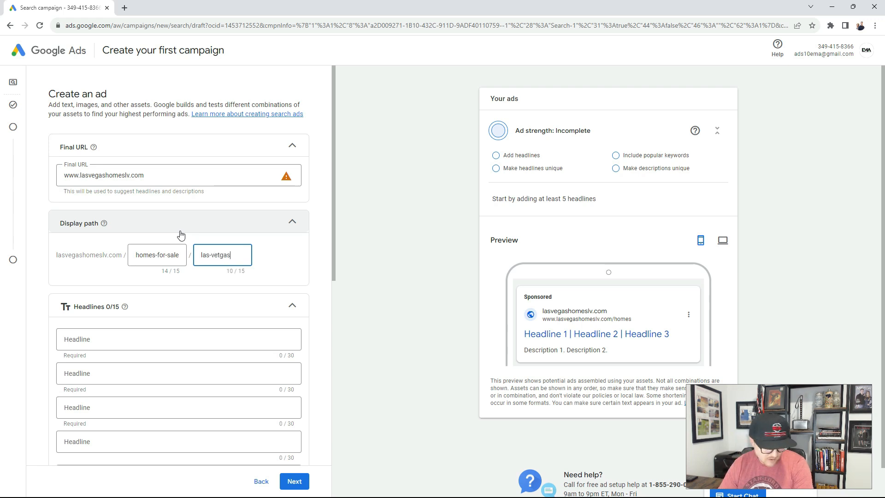
pyautogui.press('BackSpace')
pyautogui.press('BackSpace')
pyautogui.press('BackSpace')
pyautogui.press('BackSpace')
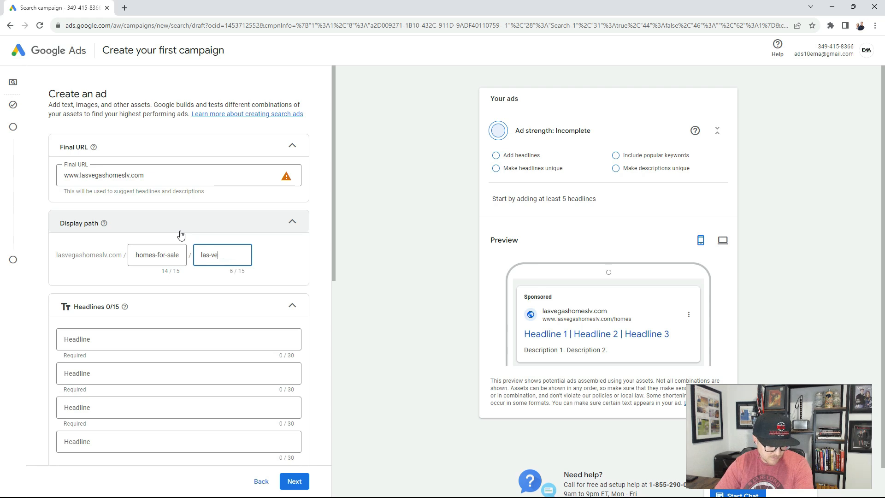
pyautogui.write('gas')
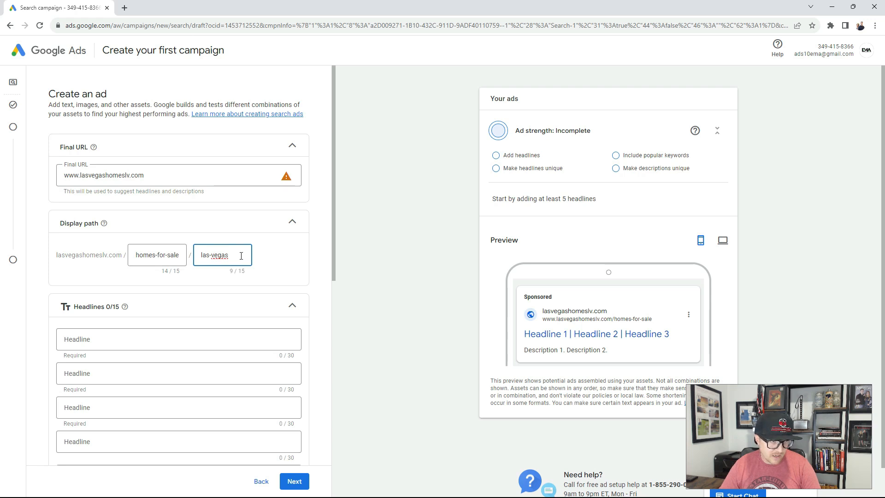
# Enter "homes for sale las vegas" as the ad's first headline.
pyautogui.scroll(-3, 256, 269)
pyautogui.click(107, 212)
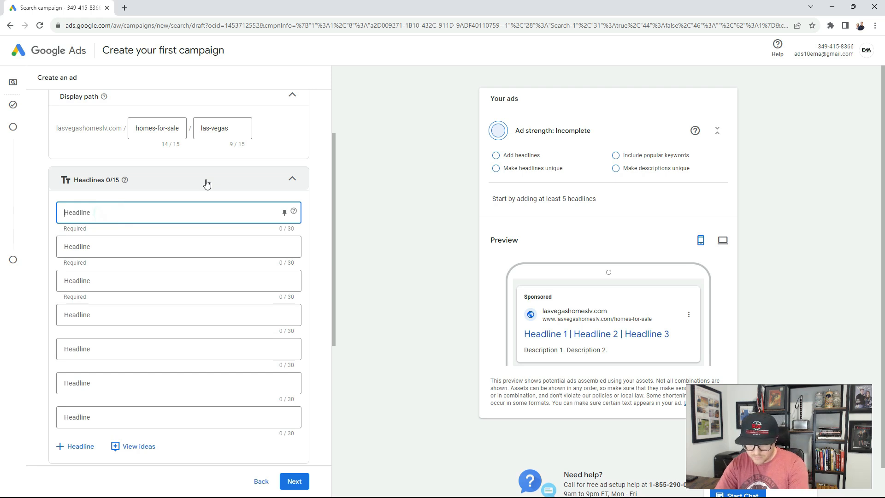
pyautogui.write('homes for sa')
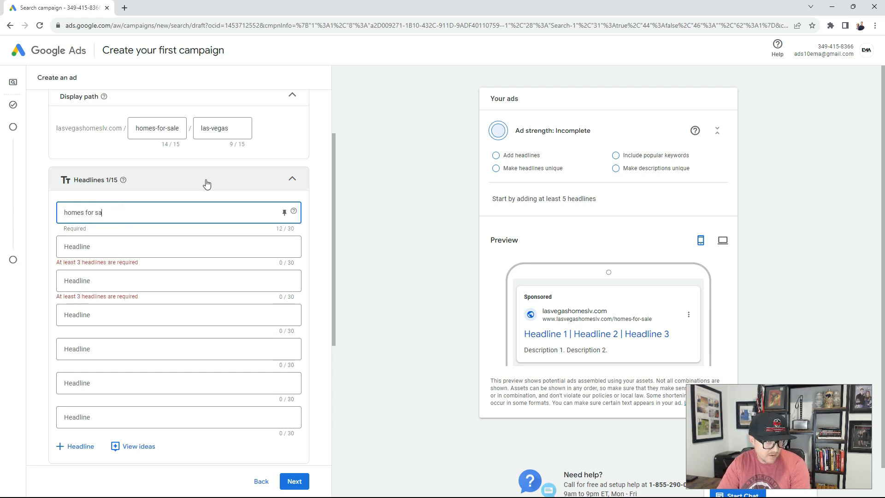
pyautogui.write('le las vegas')
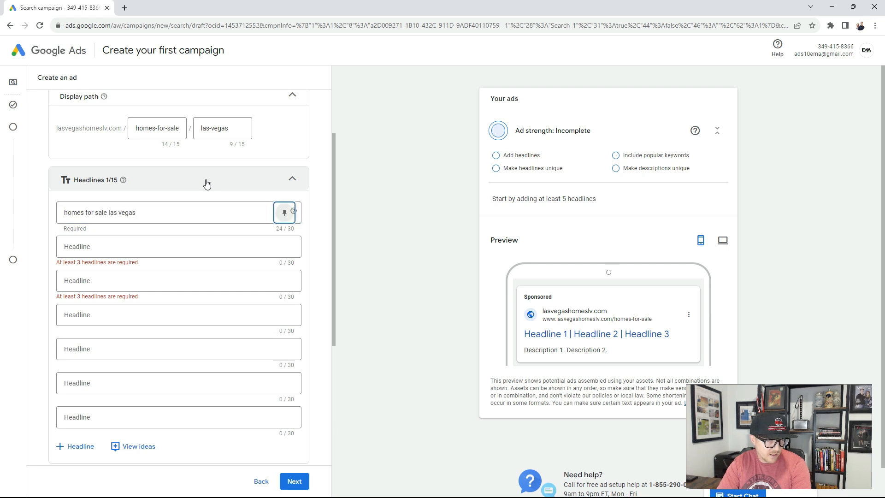
# Enter "real estate for sale in vegas" as the second headline, keeping it within the 30-character limit.
pyautogui.press('Tab')
pyautogui.write('real estate for sale in las vega')
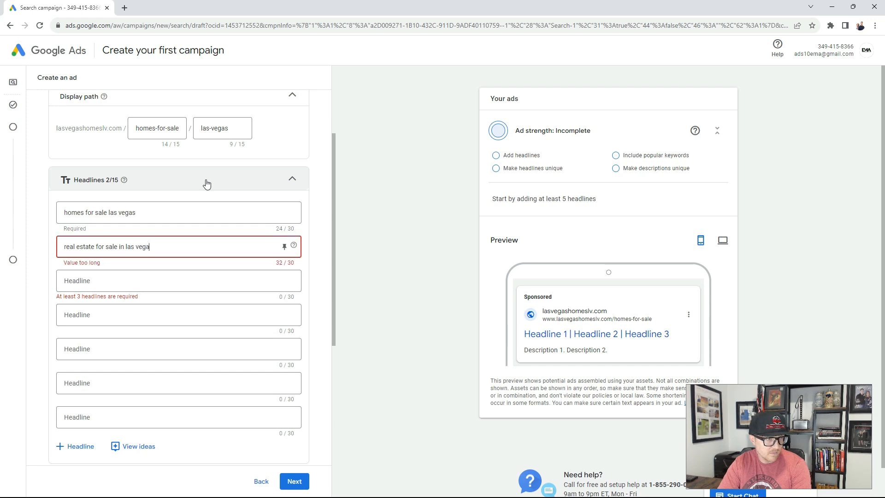
pyautogui.press('BackSpace')
pyautogui.press('BackSpace')
pyautogui.press('BackSpace')
pyautogui.press('BackSpace')
pyautogui.press('BackSpace')
pyautogui.press('BackSpace')
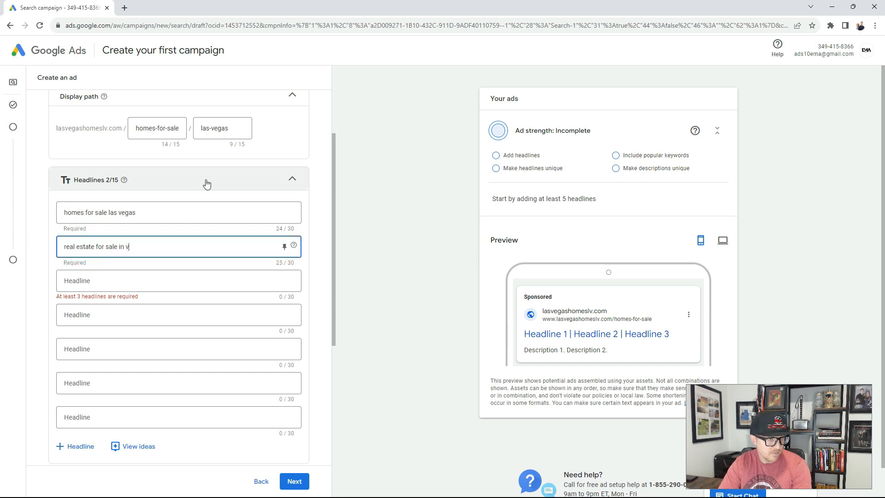
# Enter "houses for sale las vegas nv" as the ad's third headline.
pyautogui.press('Tab')
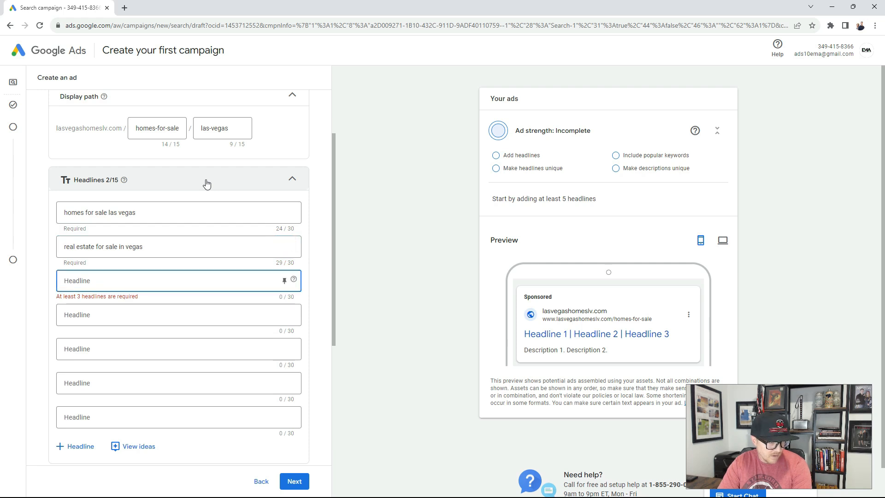
pyautogui.write('housees fo')
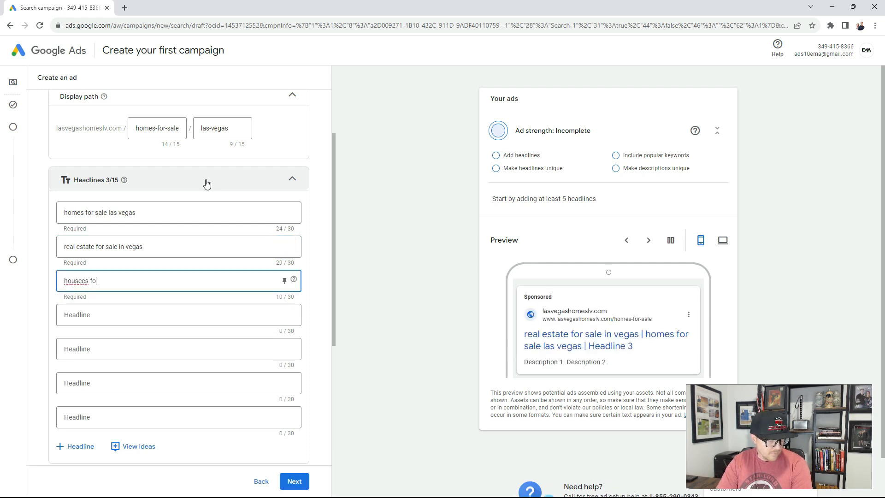
pyautogui.write(' sale las vegha')
pyautogui.press('BackSpace')
pyautogui.press('BackSpace')
pyautogui.write('as nv')
# Fill the first description with the suggested text "Get started by finding your dream home or estimating your home's value online".
pyautogui.scroll(-1, 355, 183)
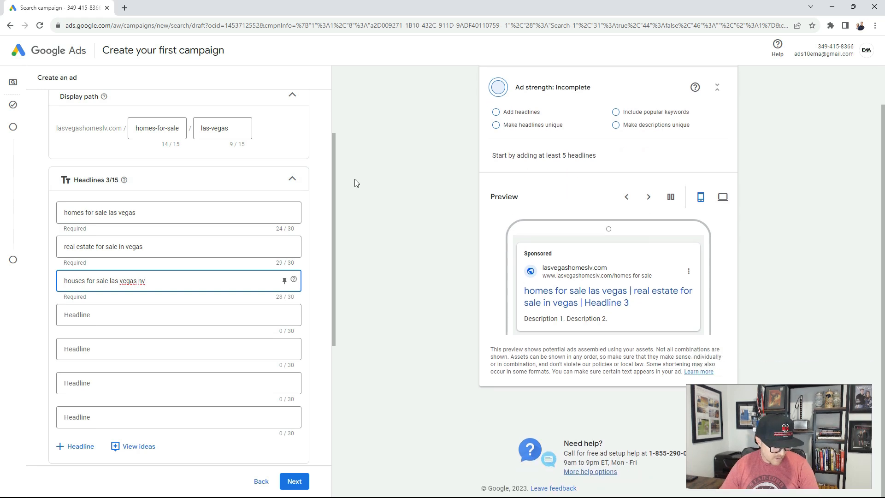
pyautogui.scroll(-5, 279, 221)
pyautogui.scroll(-1, 215, 240)
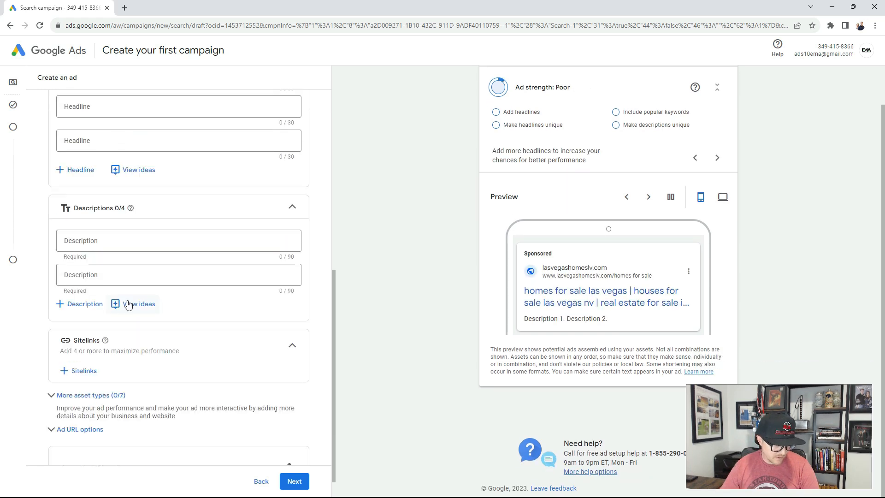
pyautogui.click(104, 241)
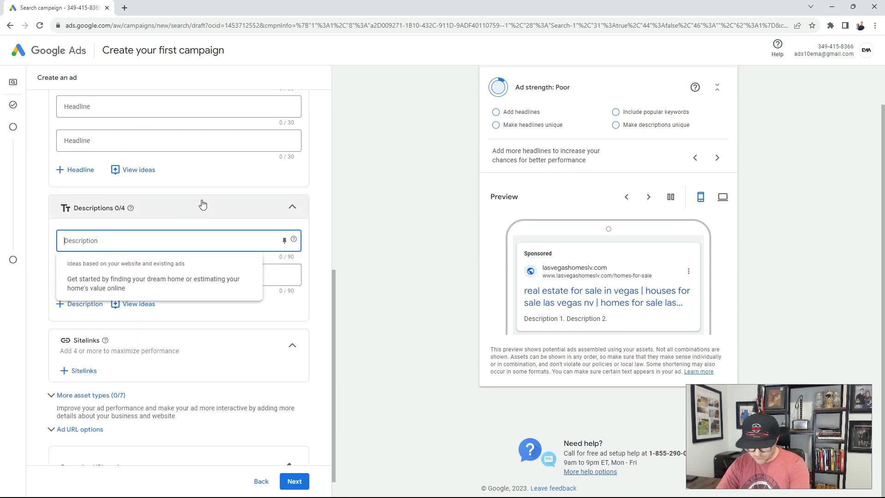
pyautogui.click(140, 280)
# Enter "Search all homes available for sale in las vegas" as the ad's second description.
pyautogui.click(139, 275)
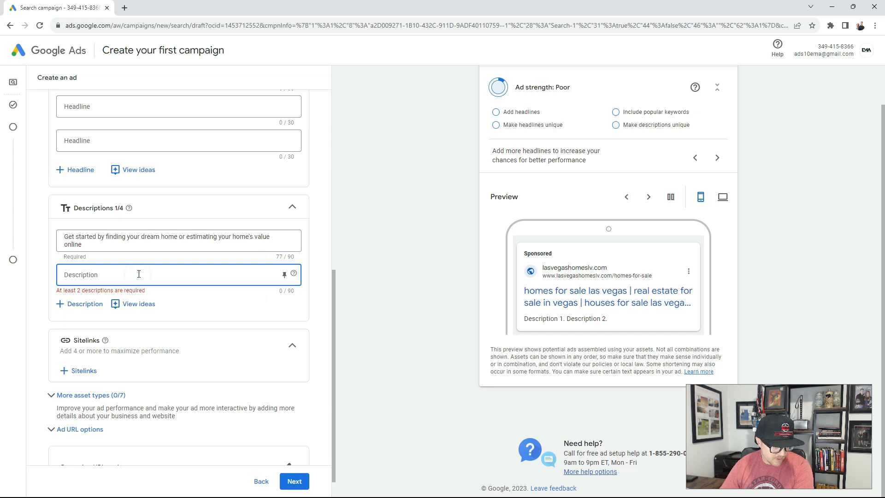
pyautogui.write('Searc')
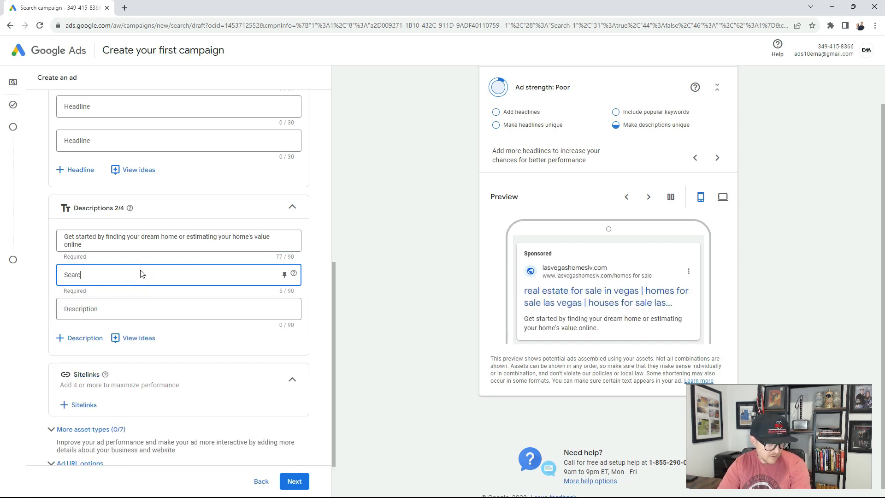
pyautogui.write('h all homes available for sale in las')
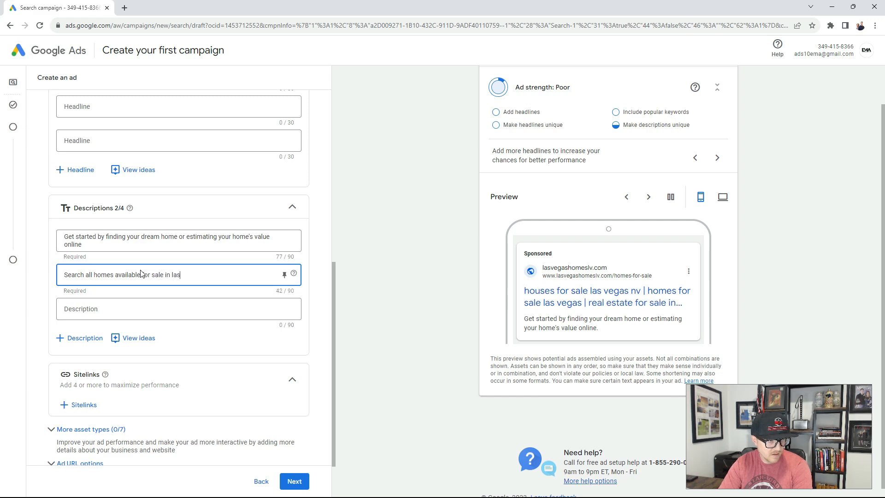
pyautogui.write(' vegas')
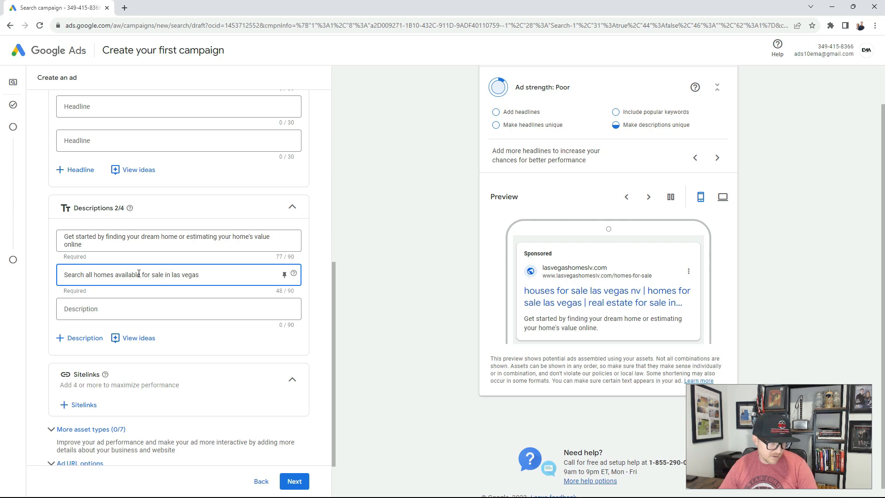
# Finish the ad without adding sitelinks or other assets and continue to the keyword selection.
pyautogui.click(22, 303)
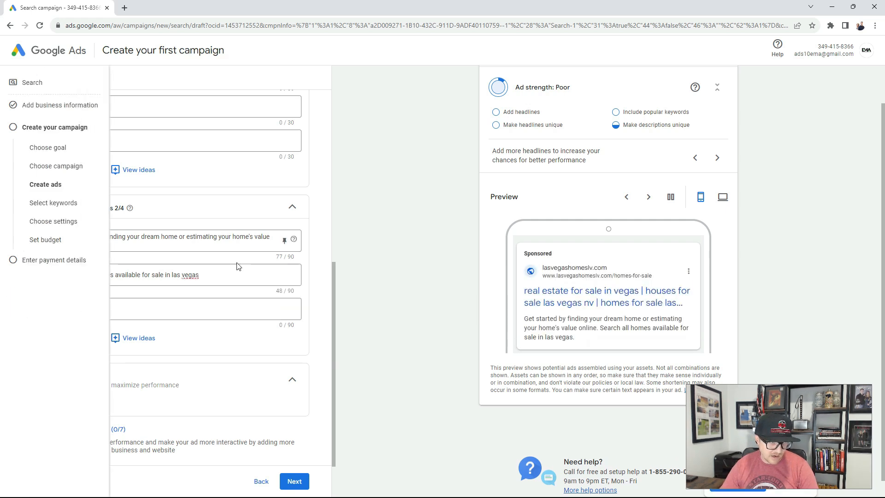
pyautogui.scroll(-2, 277, 295)
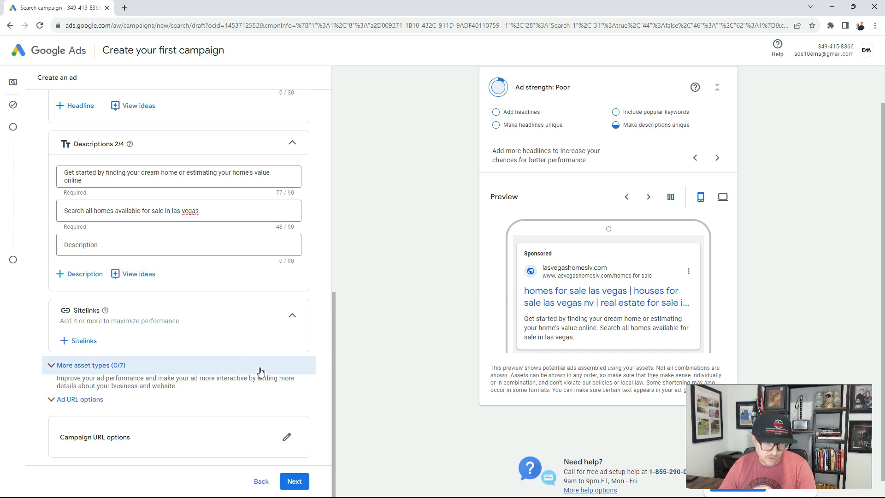
pyautogui.click(301, 481)
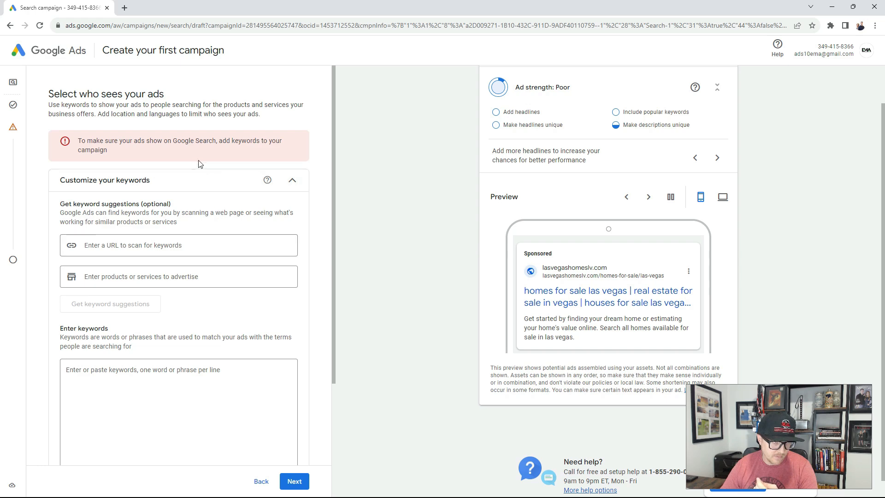
# Enter "homes for sale" as the campaign's keyword and accept Clicks as the bidding focus without a maximum bid limit.
pyautogui.scroll(-1, 146, 258)
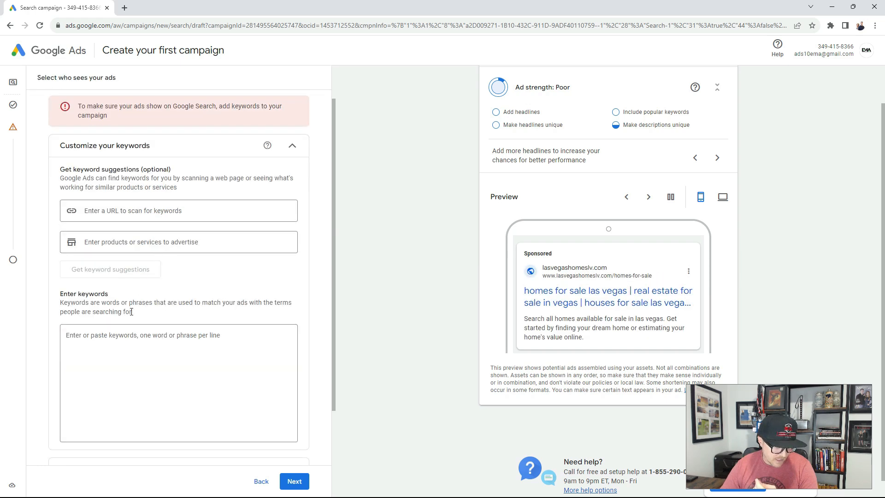
pyautogui.click(115, 343)
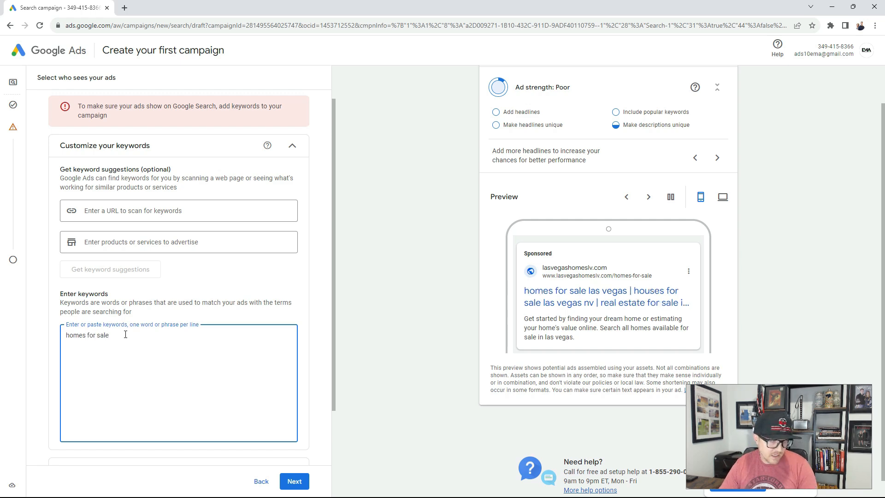
pyautogui.click(293, 479)
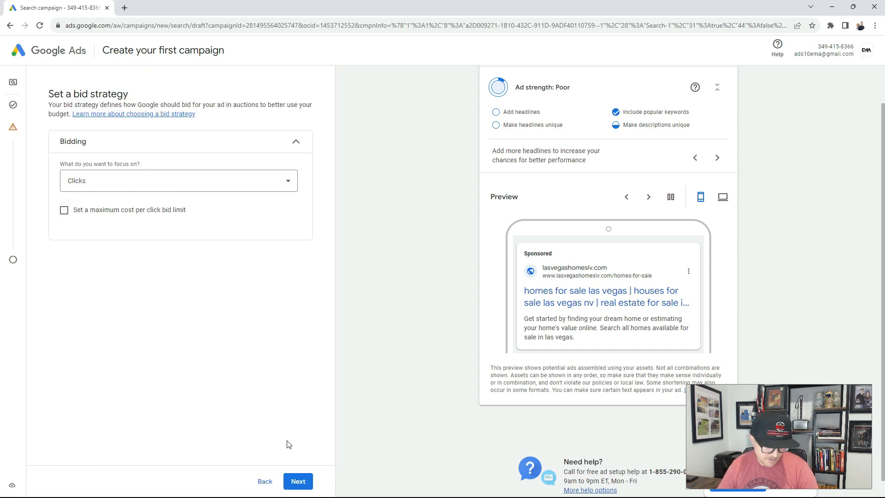
pyautogui.click(297, 481)
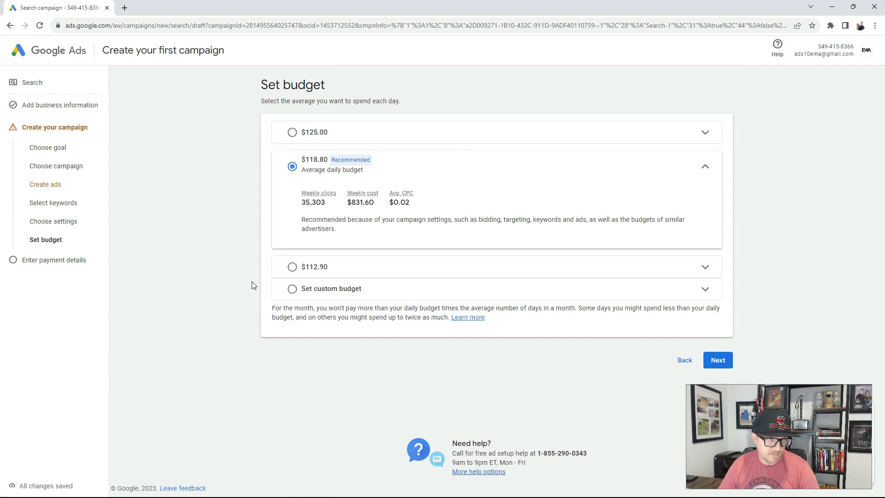
# Set a custom average daily budget of $1.00 in US dollars and continue to the payment details.
pyautogui.click(292, 289)
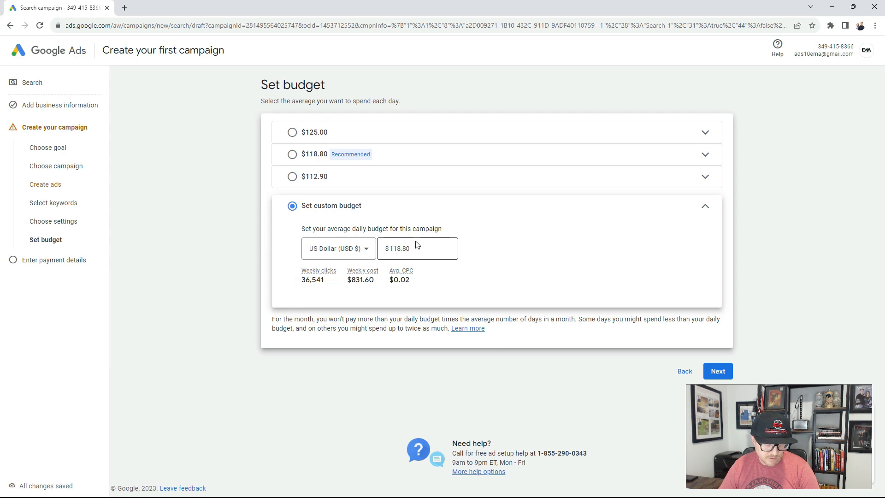
pyautogui.doubleClick(413, 247)
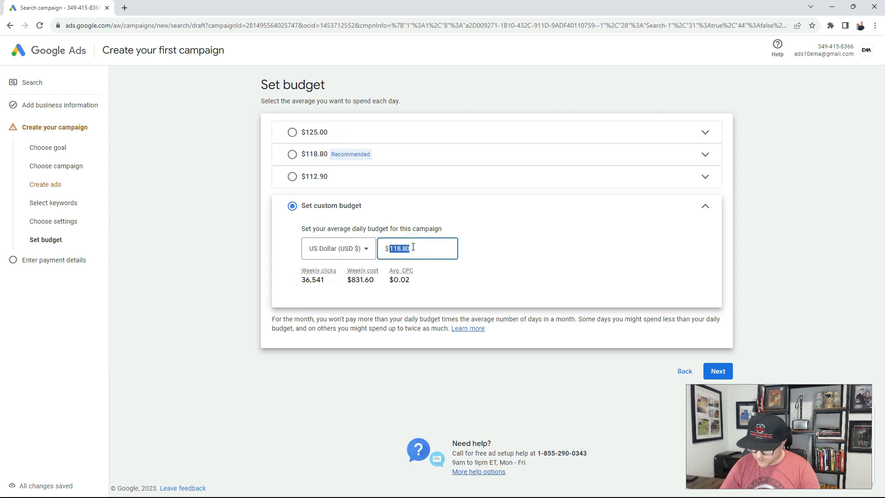
pyautogui.write('1')
pyautogui.click(561, 220)
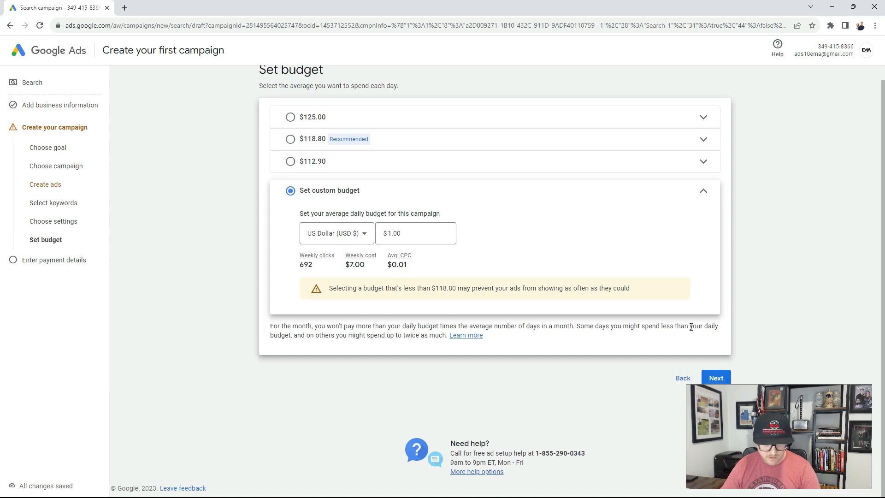
pyautogui.click(717, 378)
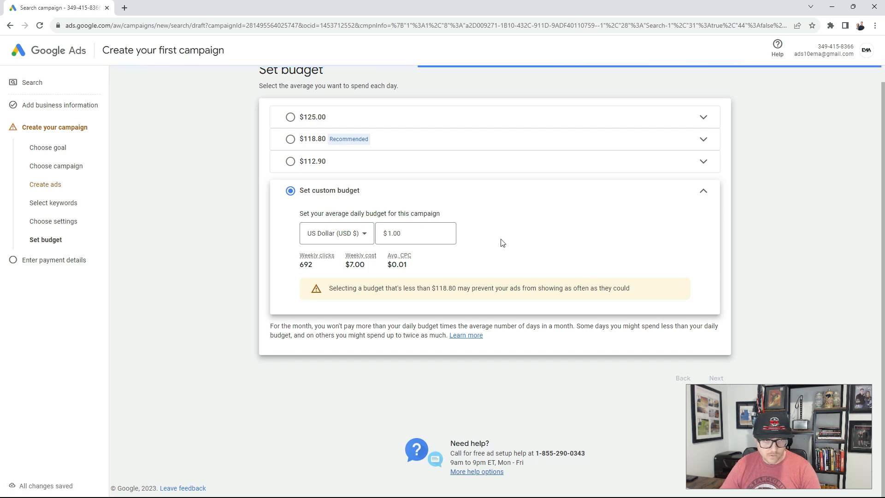
# Review the payment info form, from the country and time zone to the card details and the expert guidance question.
pyautogui.scroll(-3, 644, 247)
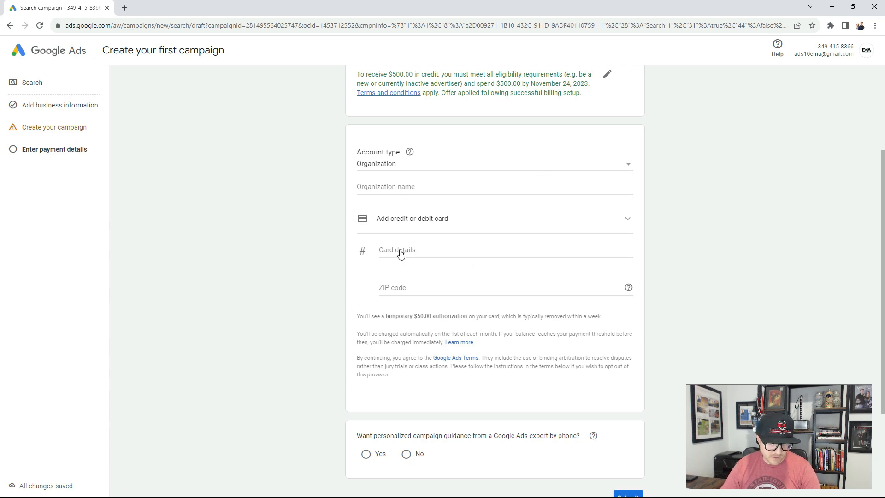
pyautogui.scroll(-3, 446, 270)
pyautogui.scroll(3, 452, 265)
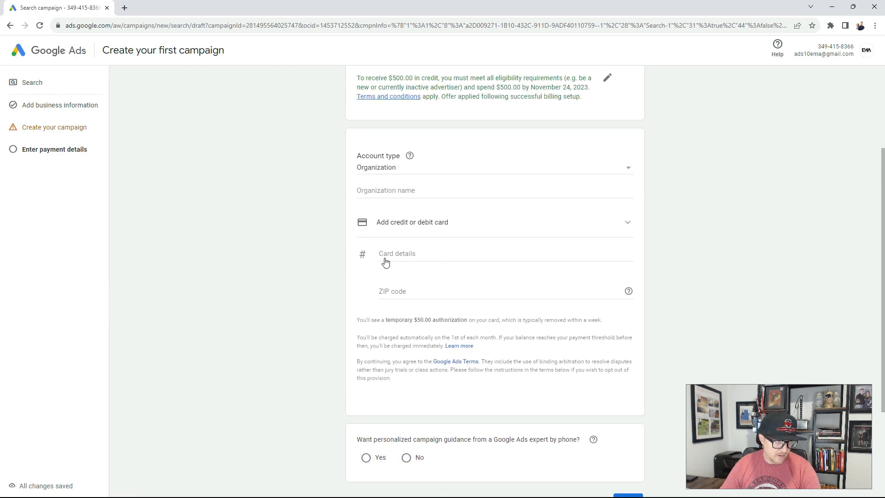
pyautogui.scroll(-3, 386, 260)
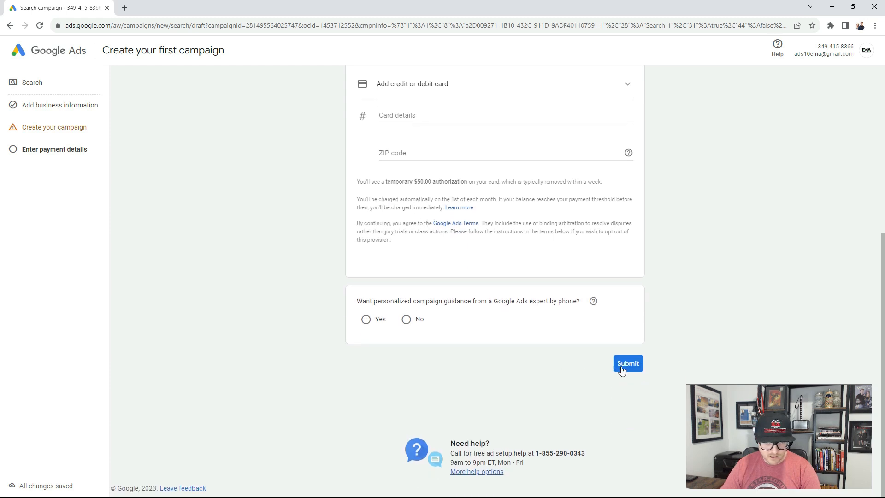
pyautogui.scroll(6, 501, 340)
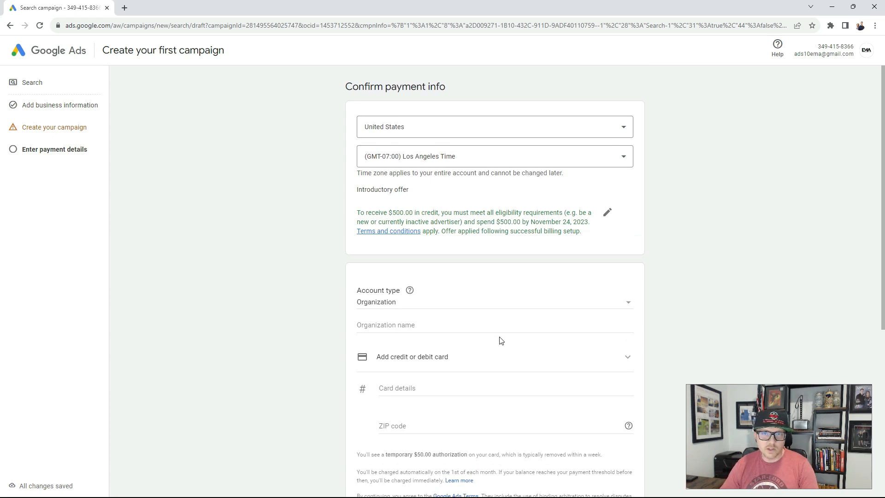
pyautogui.scroll(-3, 498, 339)
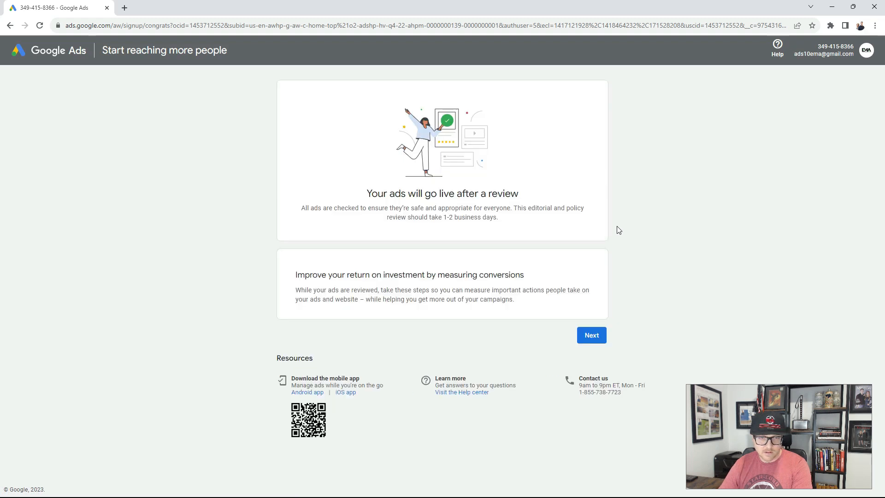
# Proceed to the Google tag setup for the website and test the tag connection.
pyautogui.click(590, 339)
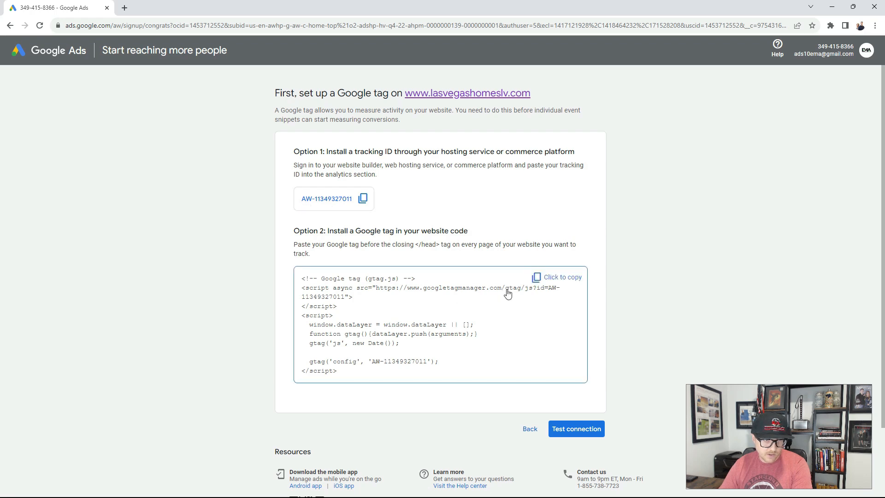
pyautogui.scroll(-2, 653, 279)
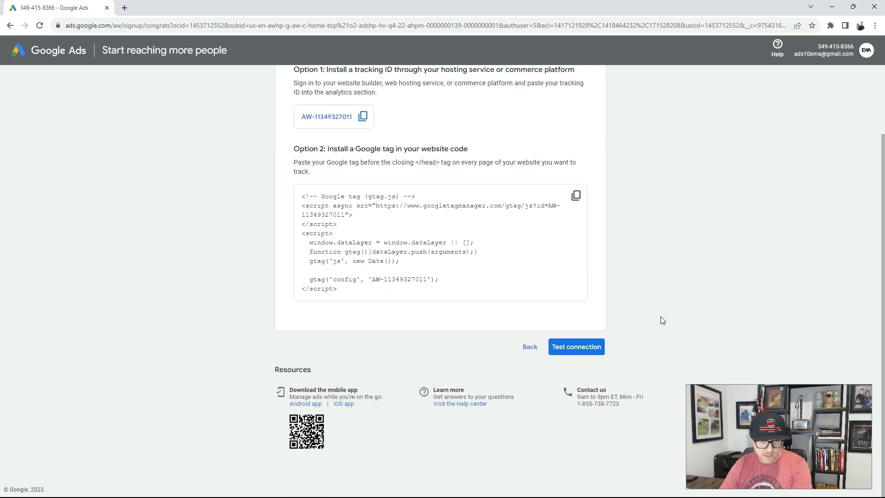
pyautogui.click(530, 347)
pyautogui.click(588, 336)
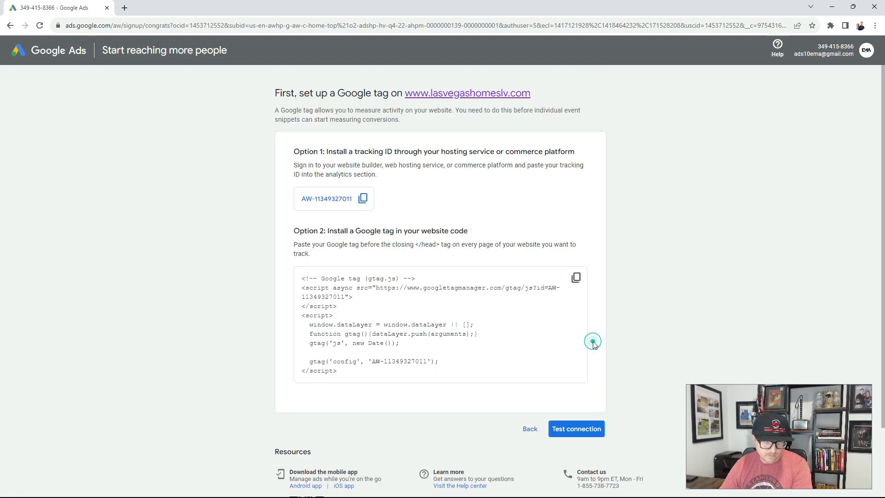
pyautogui.click(588, 437)
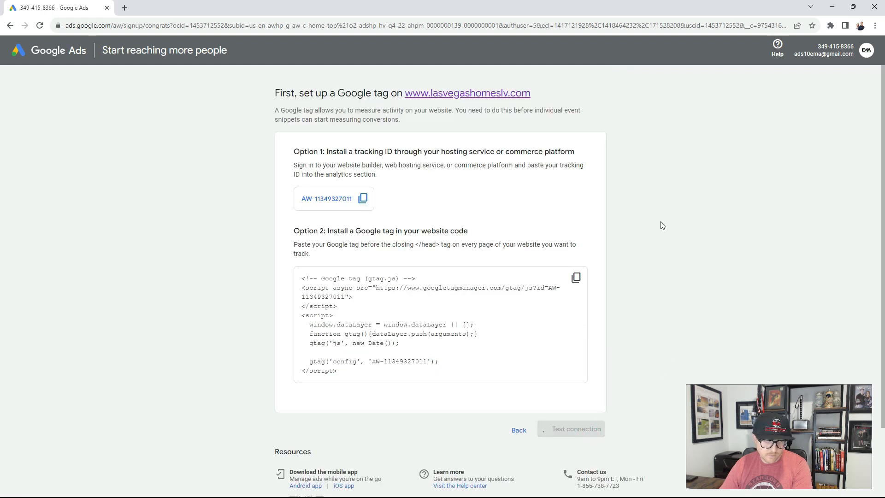
# Postpone the Google tag setup, continue to the account overview and collapse the campaign list beside it.
pyautogui.scroll(-2, 662, 221)
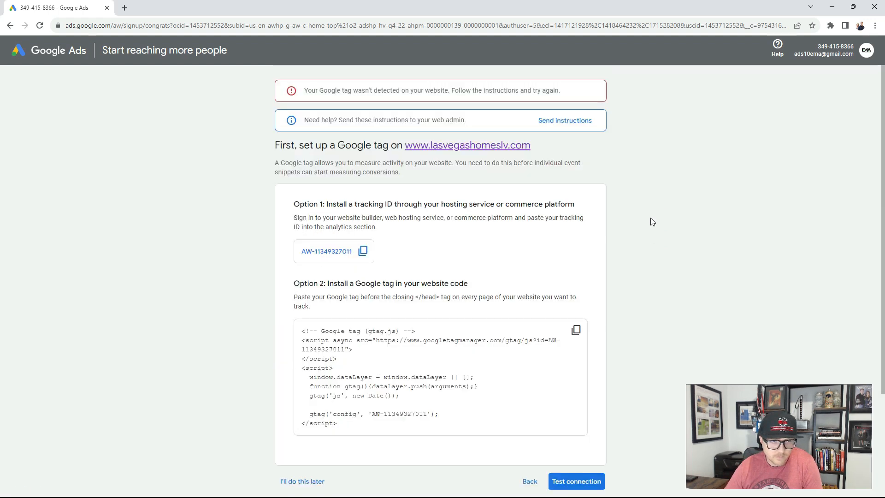
pyautogui.scroll(-3, 654, 223)
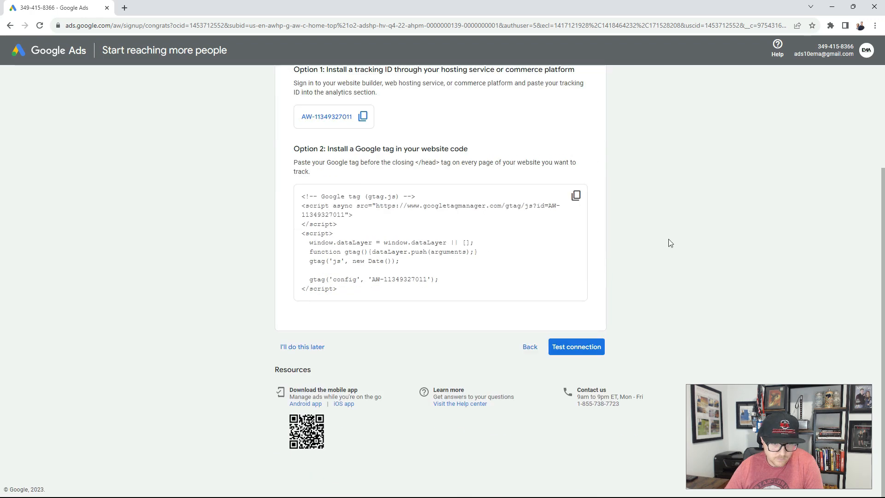
pyautogui.click(300, 347)
pyautogui.click(508, 312)
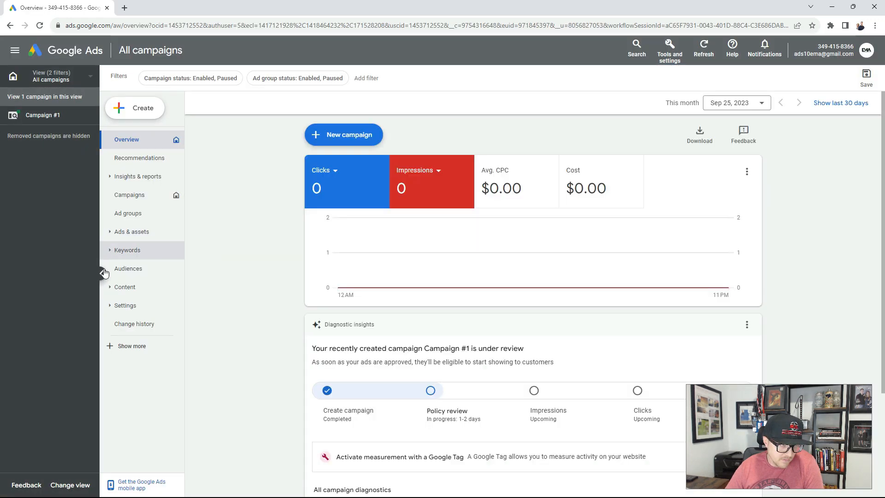
pyautogui.click(102, 274)
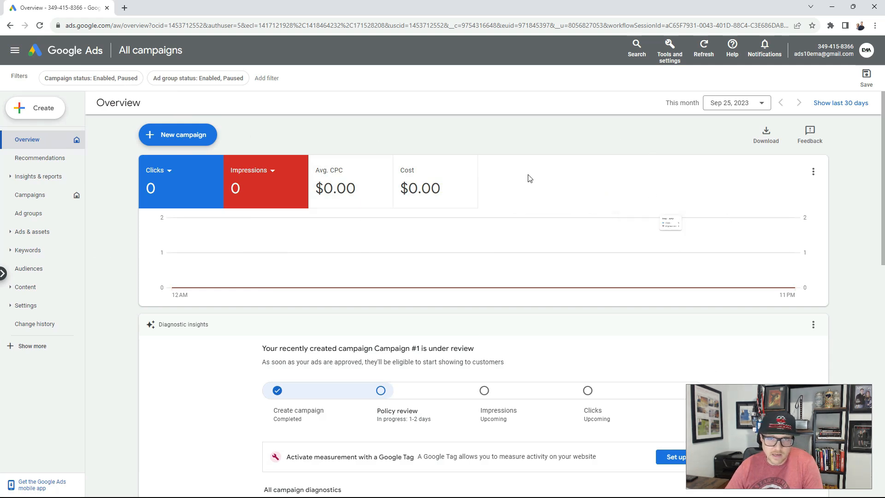
pyautogui.click(670, 56)
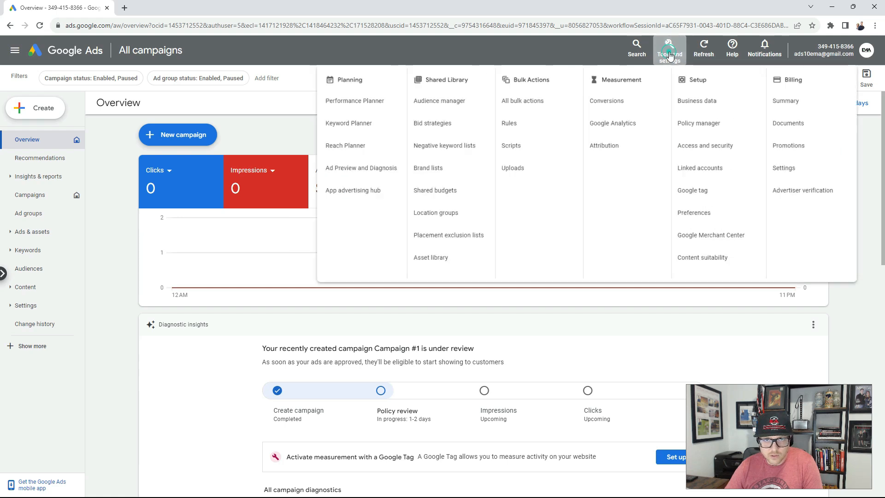
pyautogui.click(575, 49)
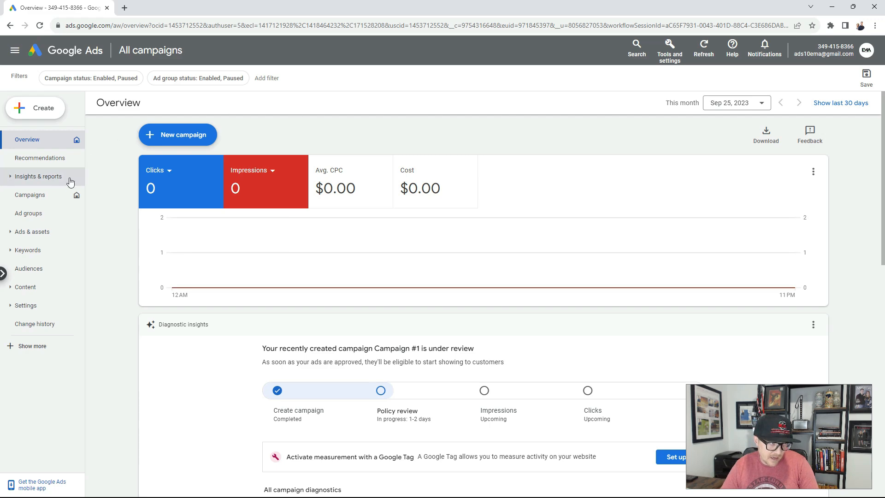
# Permanently remove Campaign #1 from the account's campaigns and confirm the removal.
pyautogui.click(30, 198)
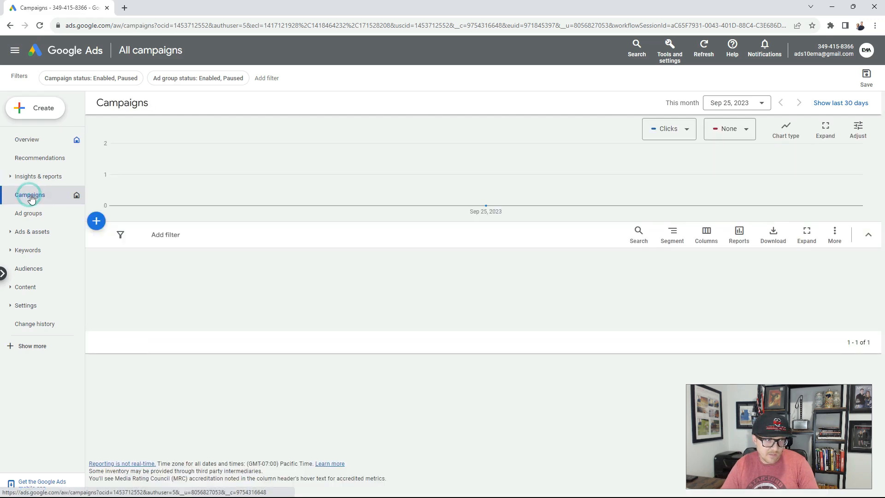
pyautogui.click(116, 287)
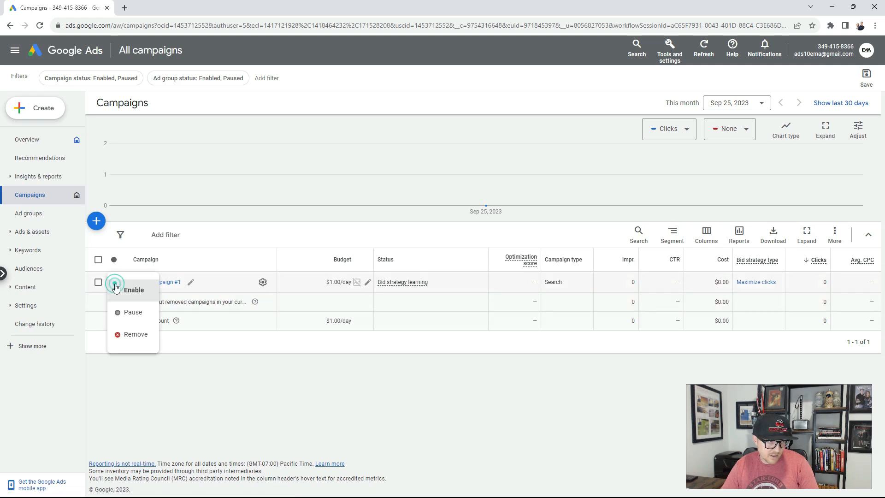
pyautogui.click(137, 340)
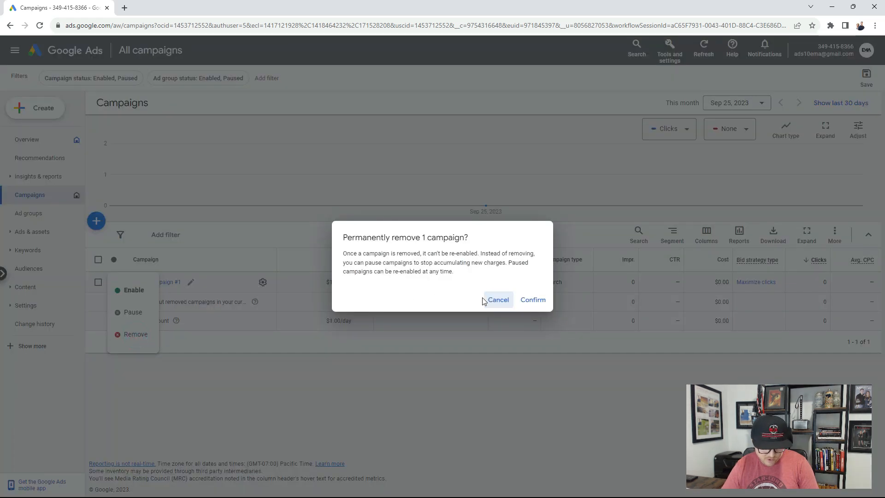
pyautogui.click(533, 300)
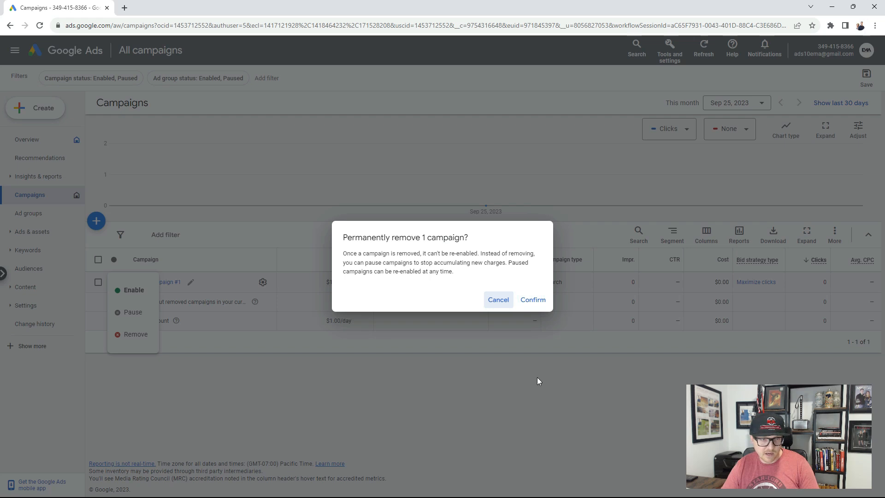
pyautogui.click(533, 300)
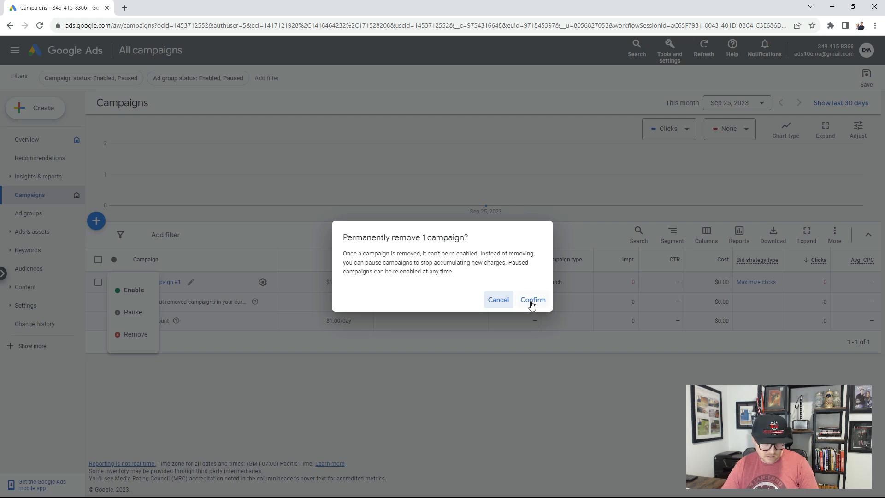